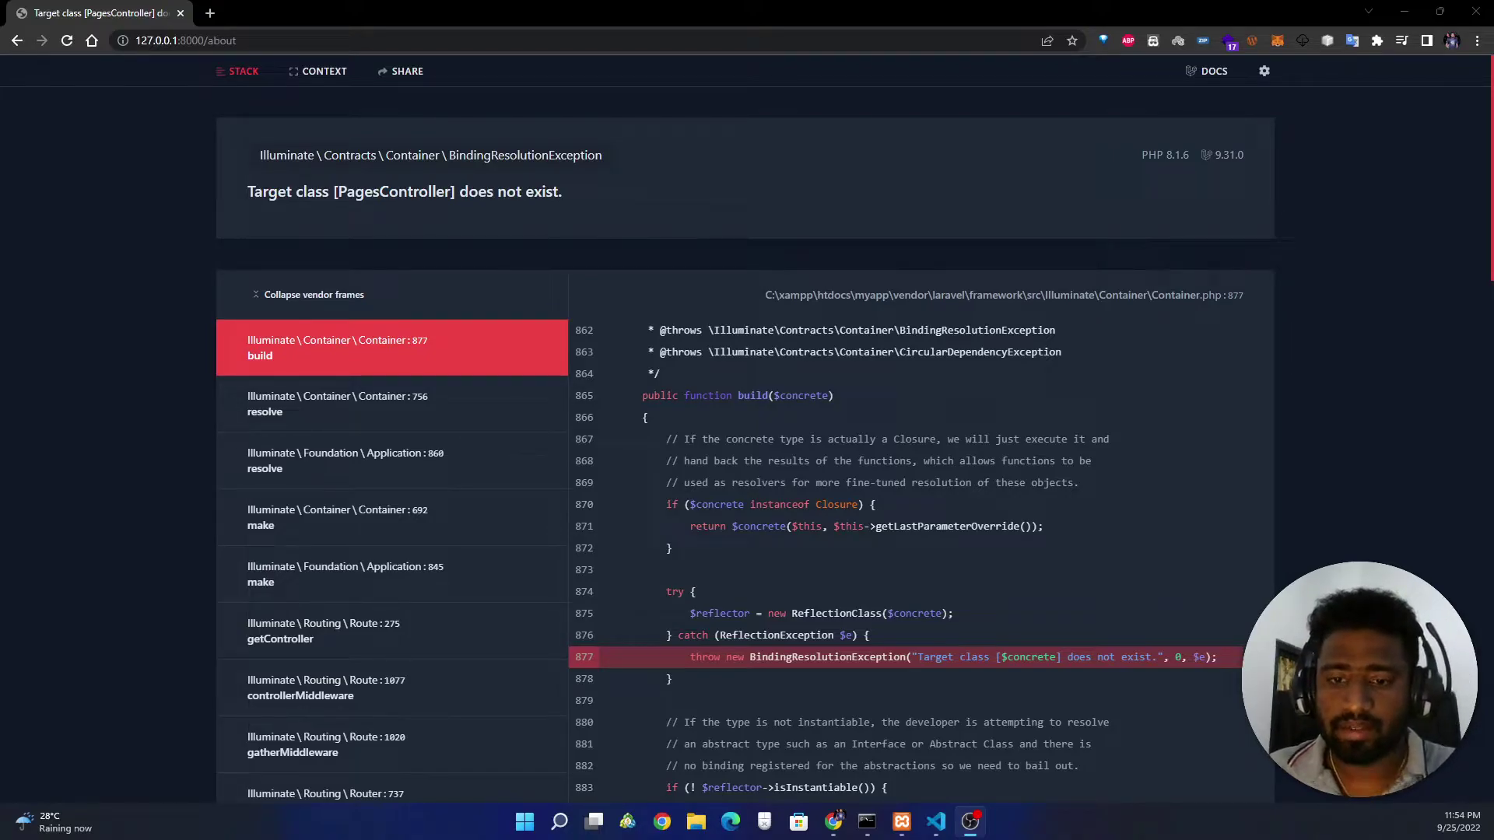
Back in VS Code, collapse the Http and Providers folders and select routes/web.php
key("alt+Tab")
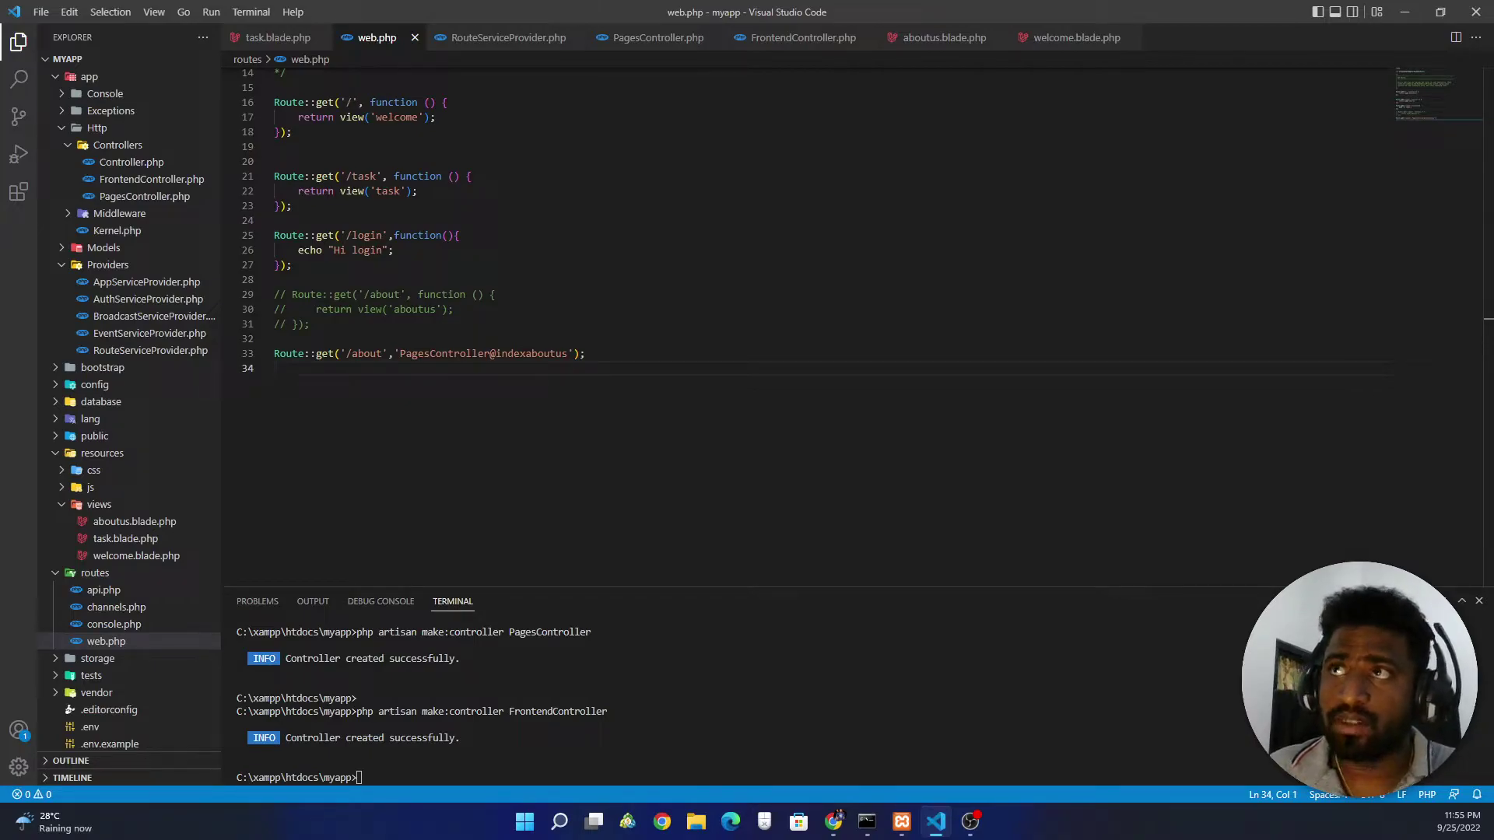
mouse_move(128, 351)
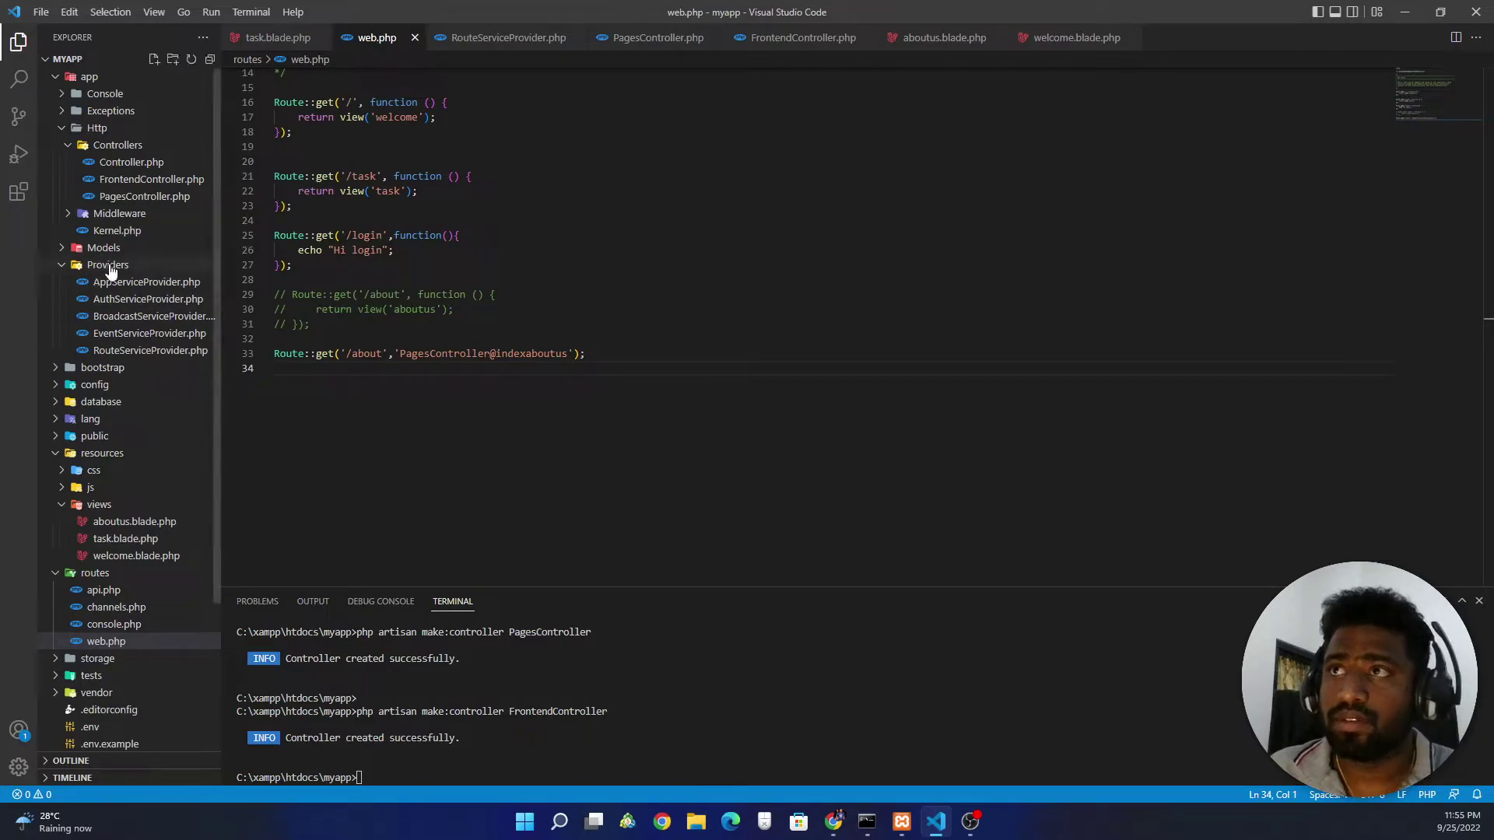
left_click(67, 129)
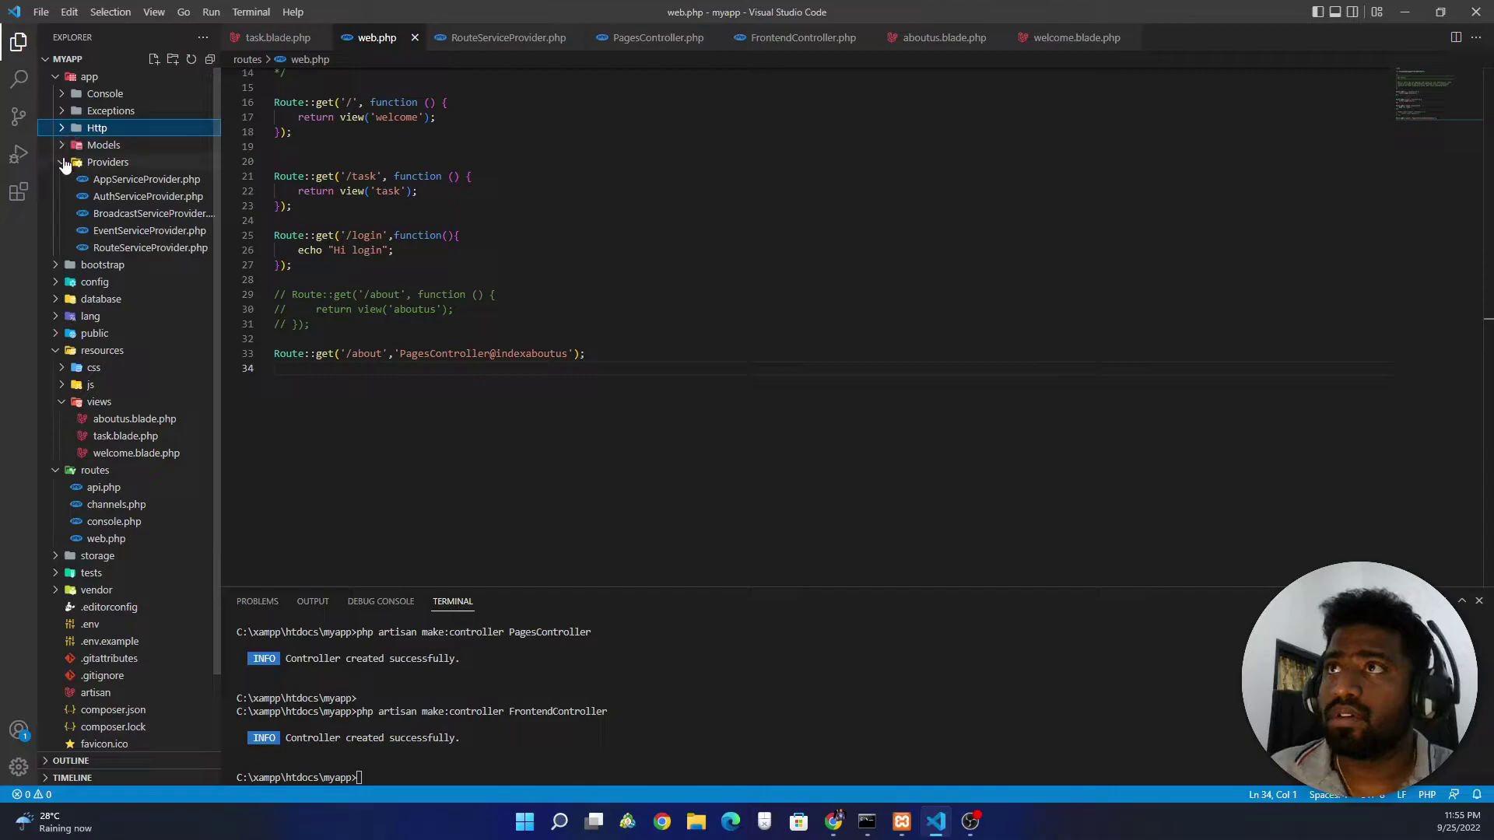
left_click(64, 162)
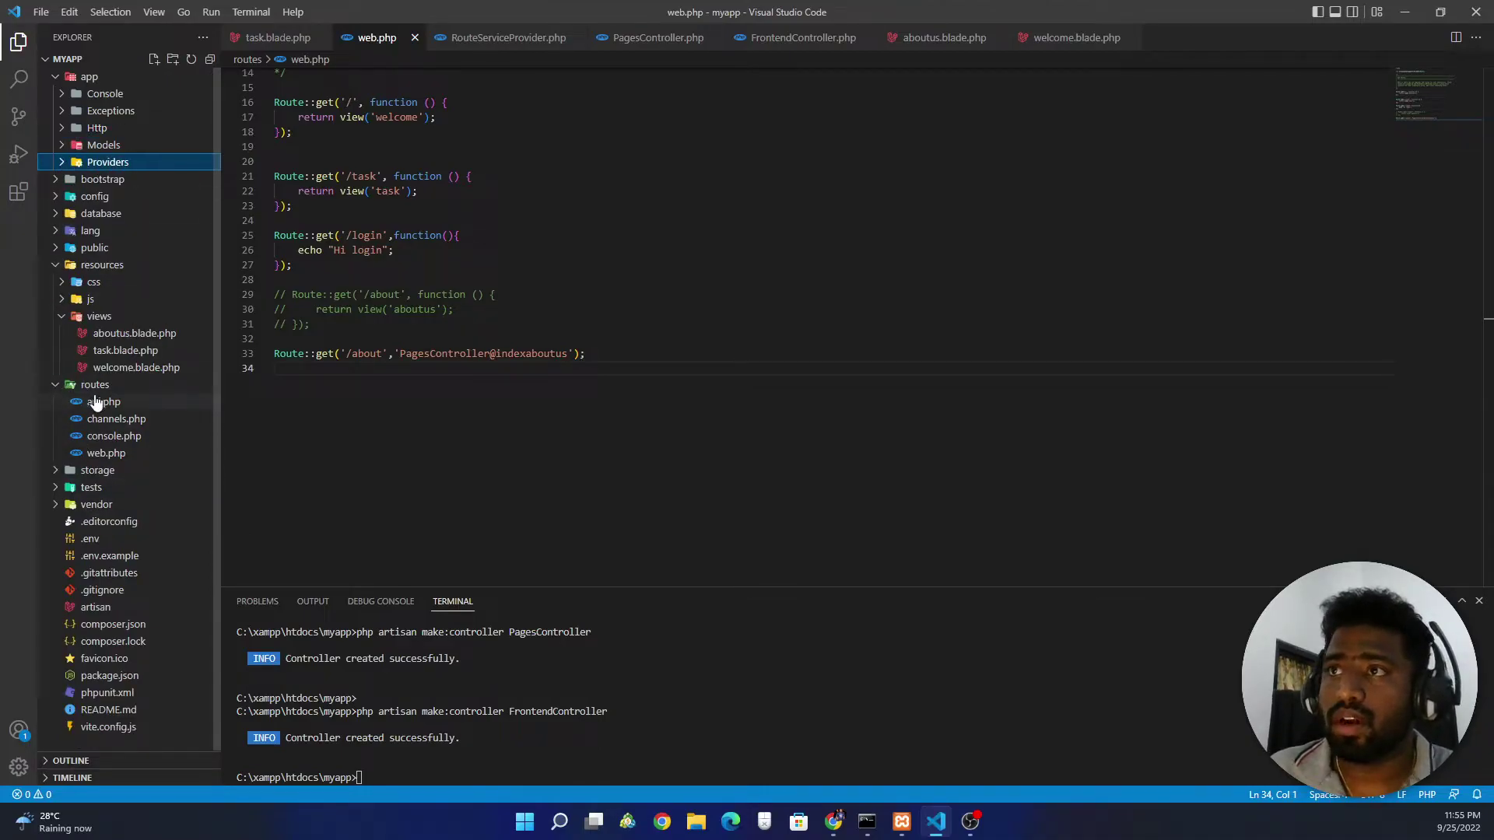
left_click(100, 458)
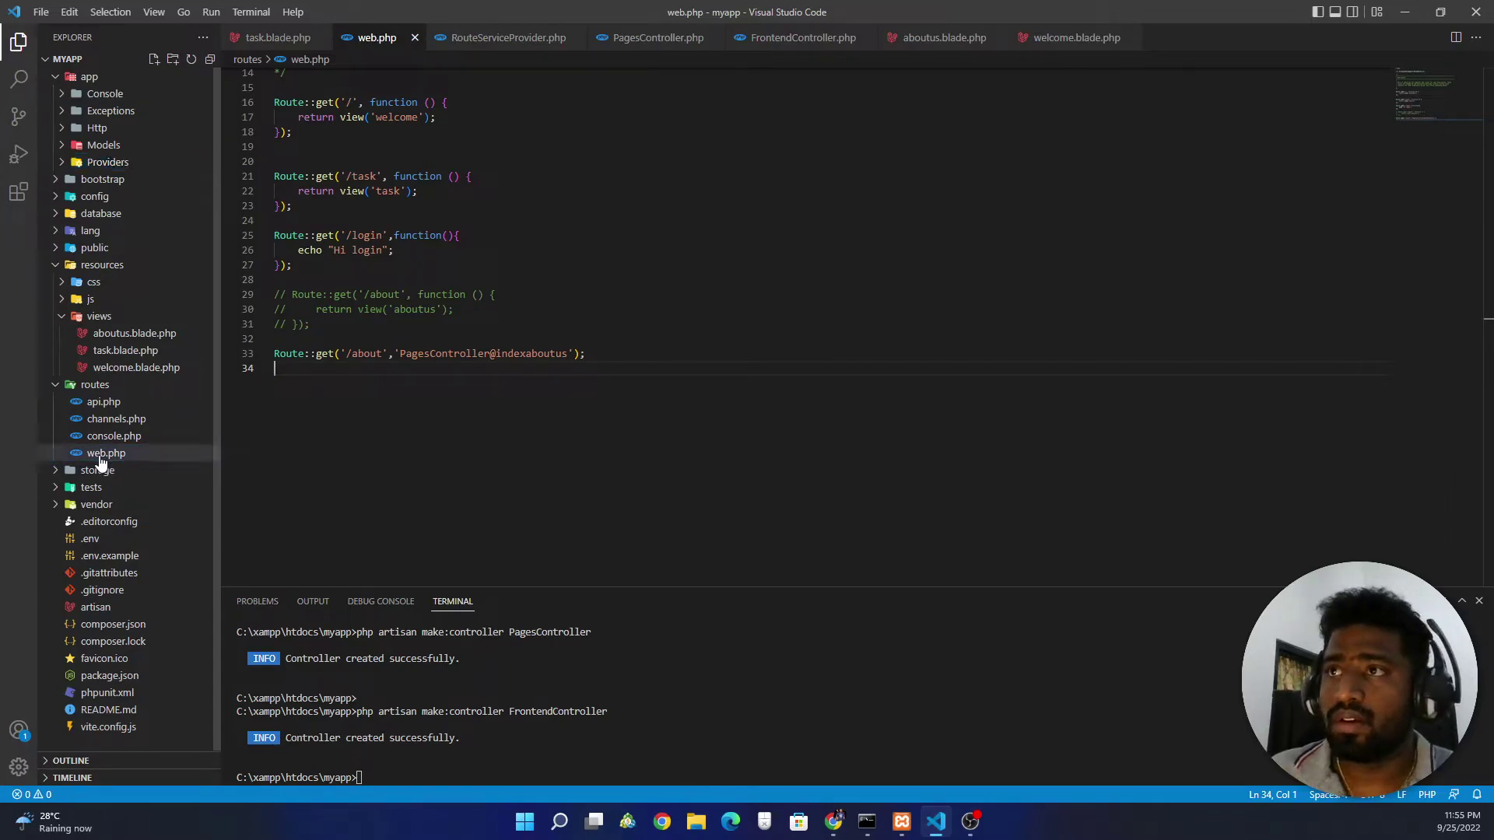
scroll(324, 413, "up", 1)
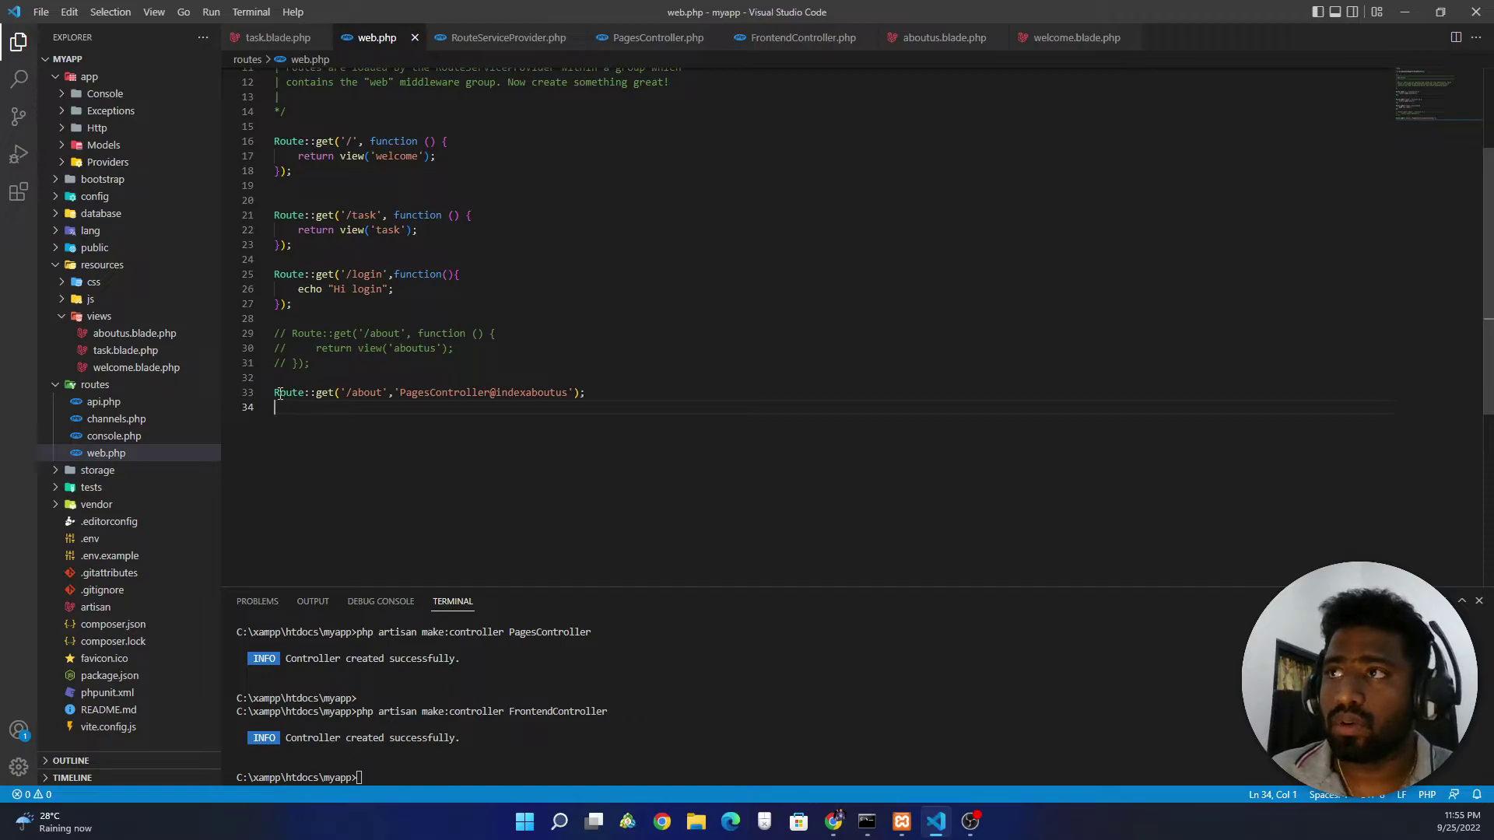
Insert blank lines after the /about route on line 33 of web.php
left_click_drag(279, 393, 590, 394)
left_click(592, 391)
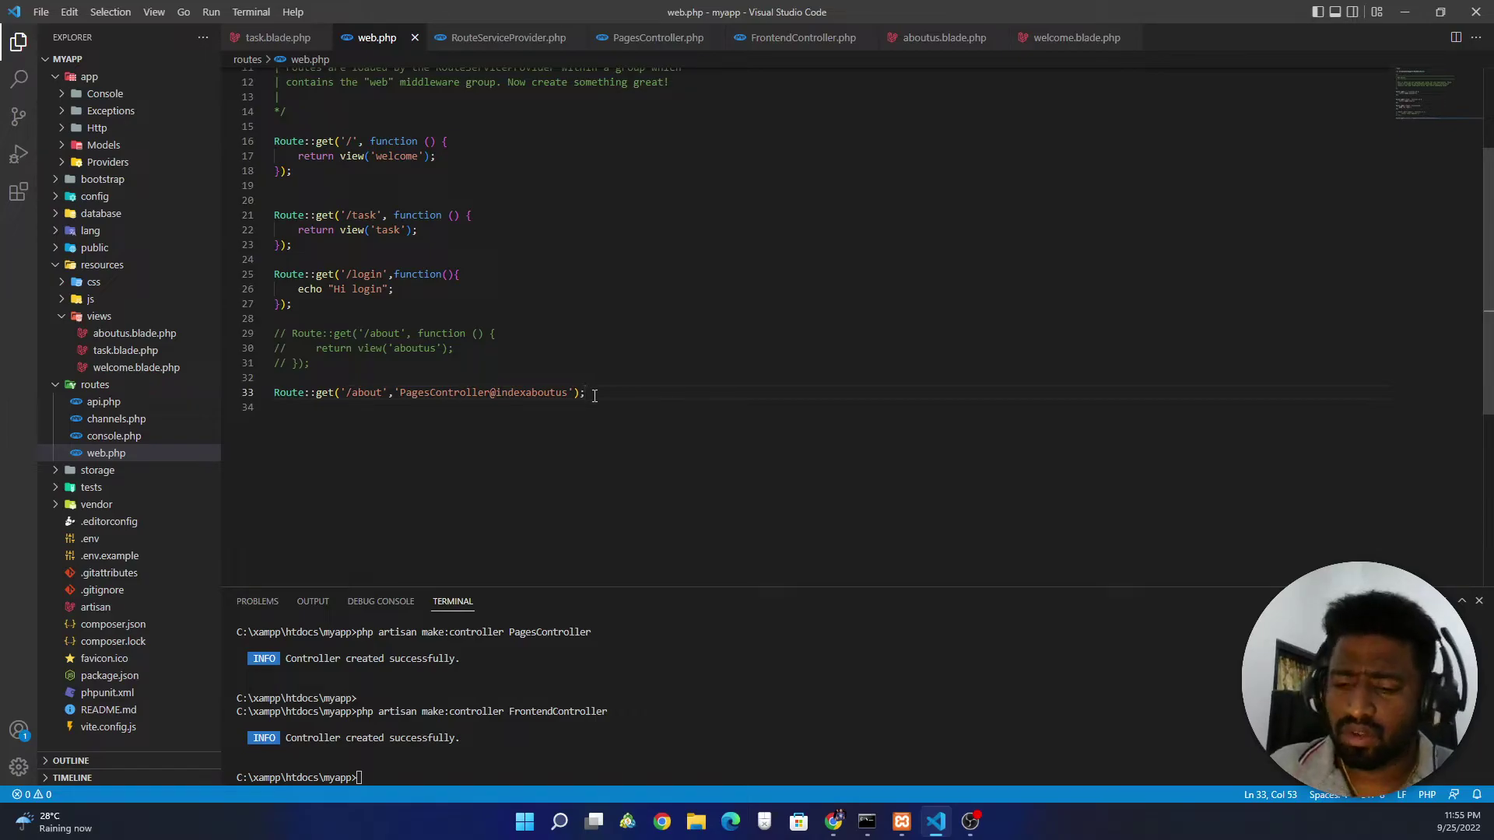
key("Return")
key("Return")
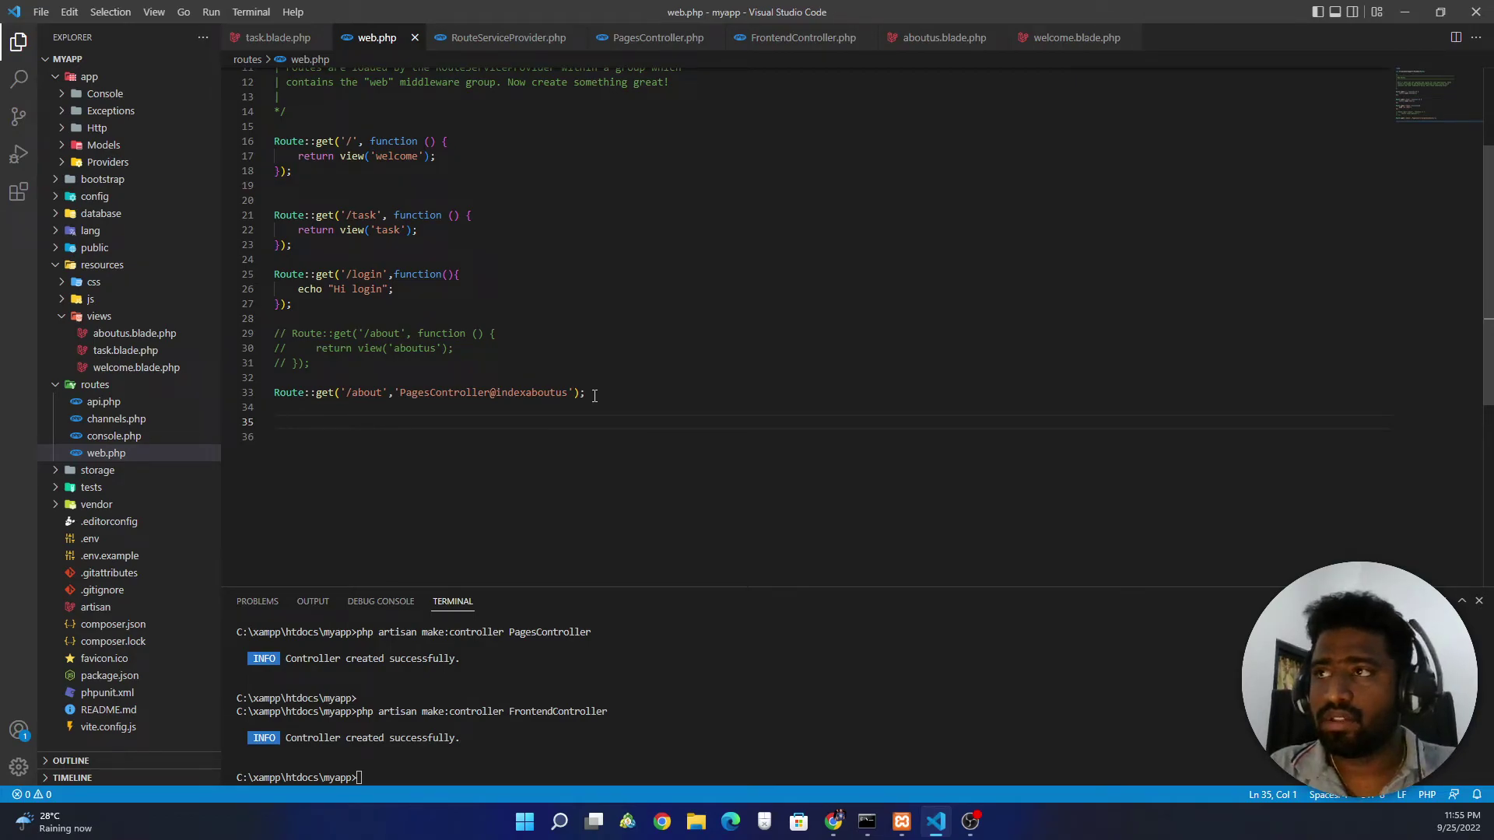
Paste the PagesController::class array route, then comment the old string route and uncomment the new one
type("//to change this  // Route::get('/about',[App\\Http\\Controllers\\PagesController::class,'indexaboutus']);")
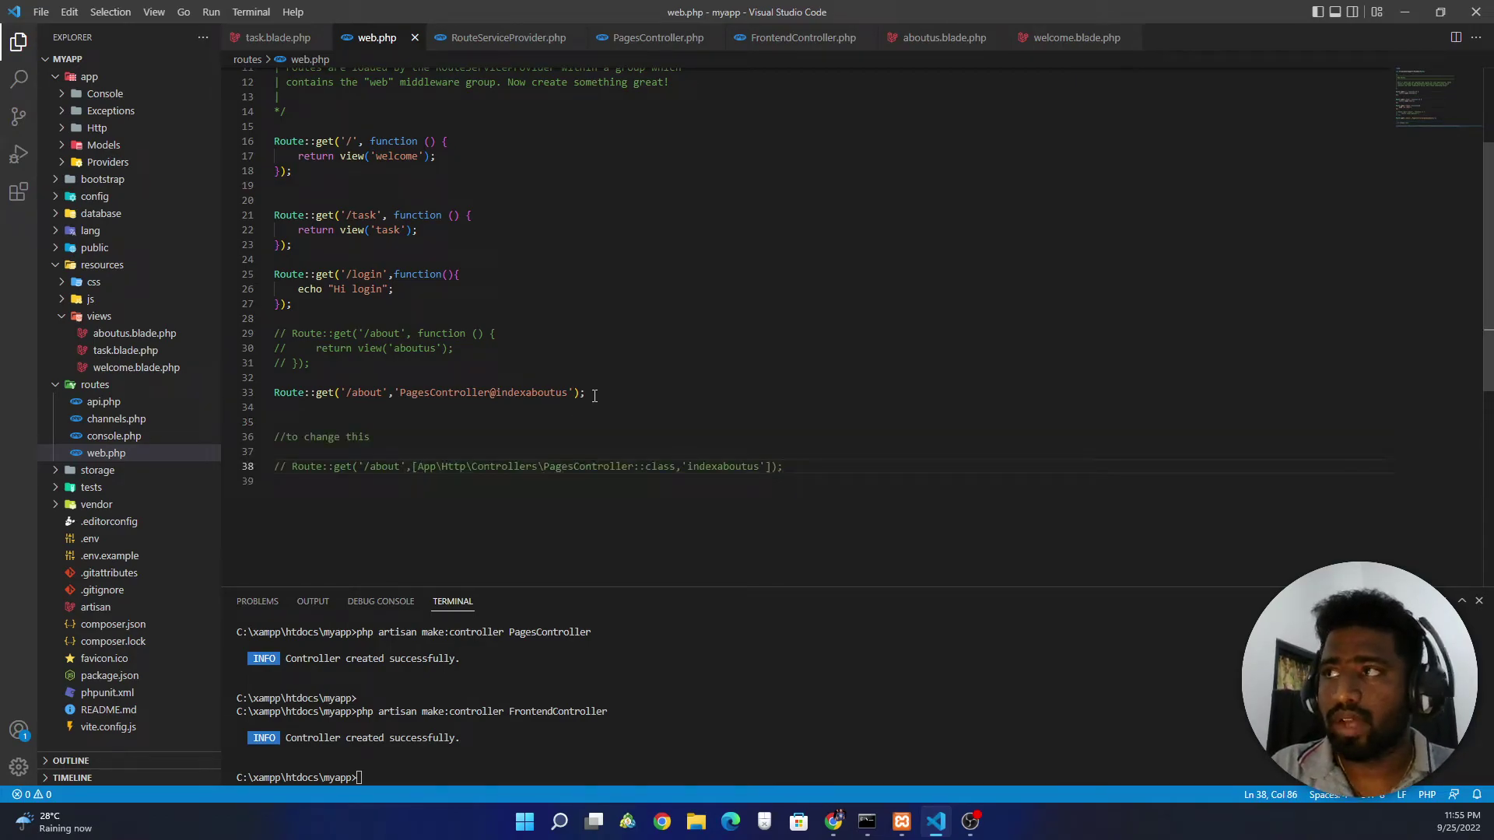
left_click(594, 395)
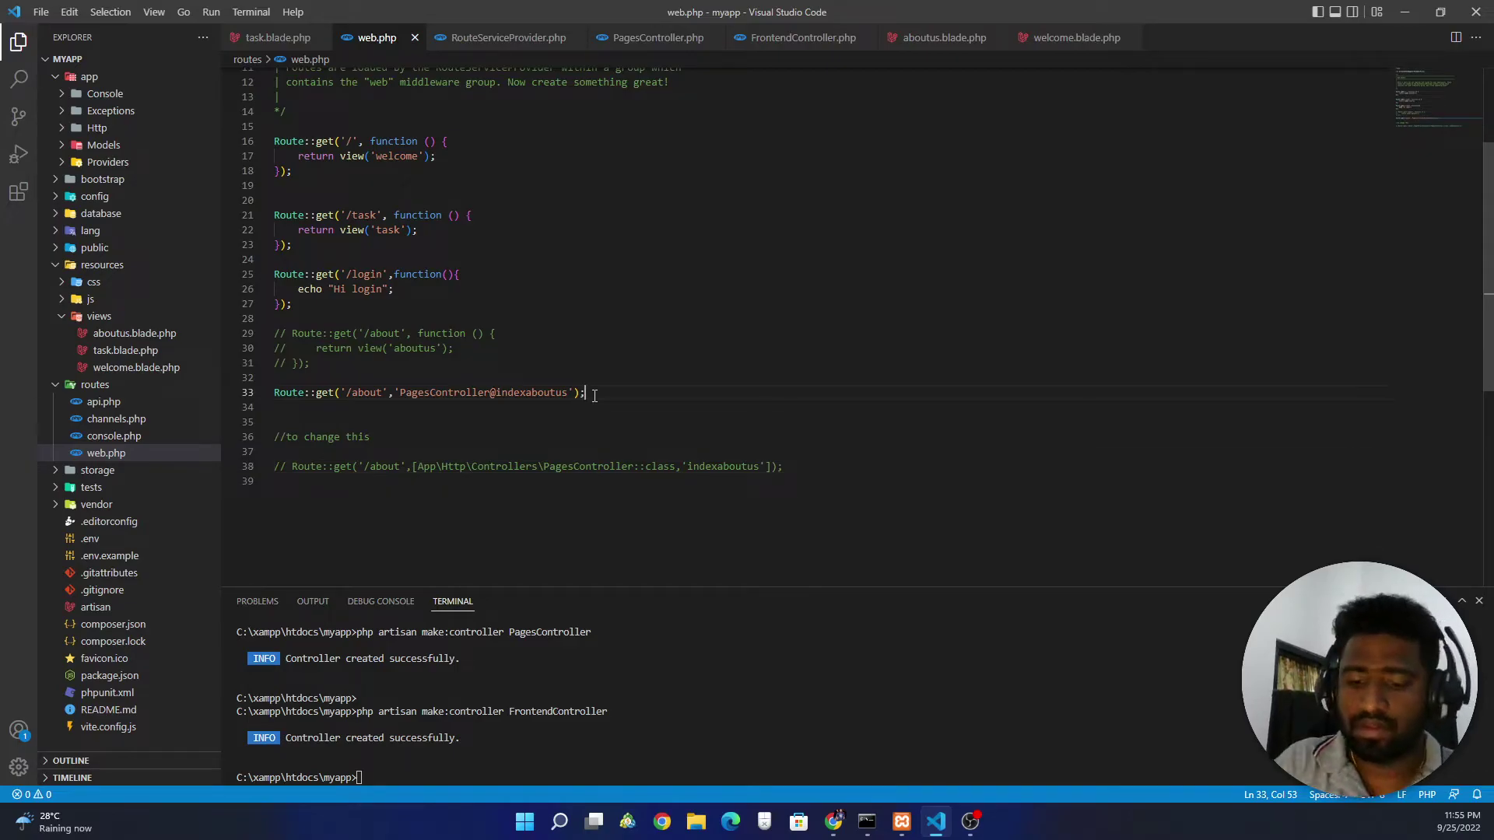
key("ctrl+slash")
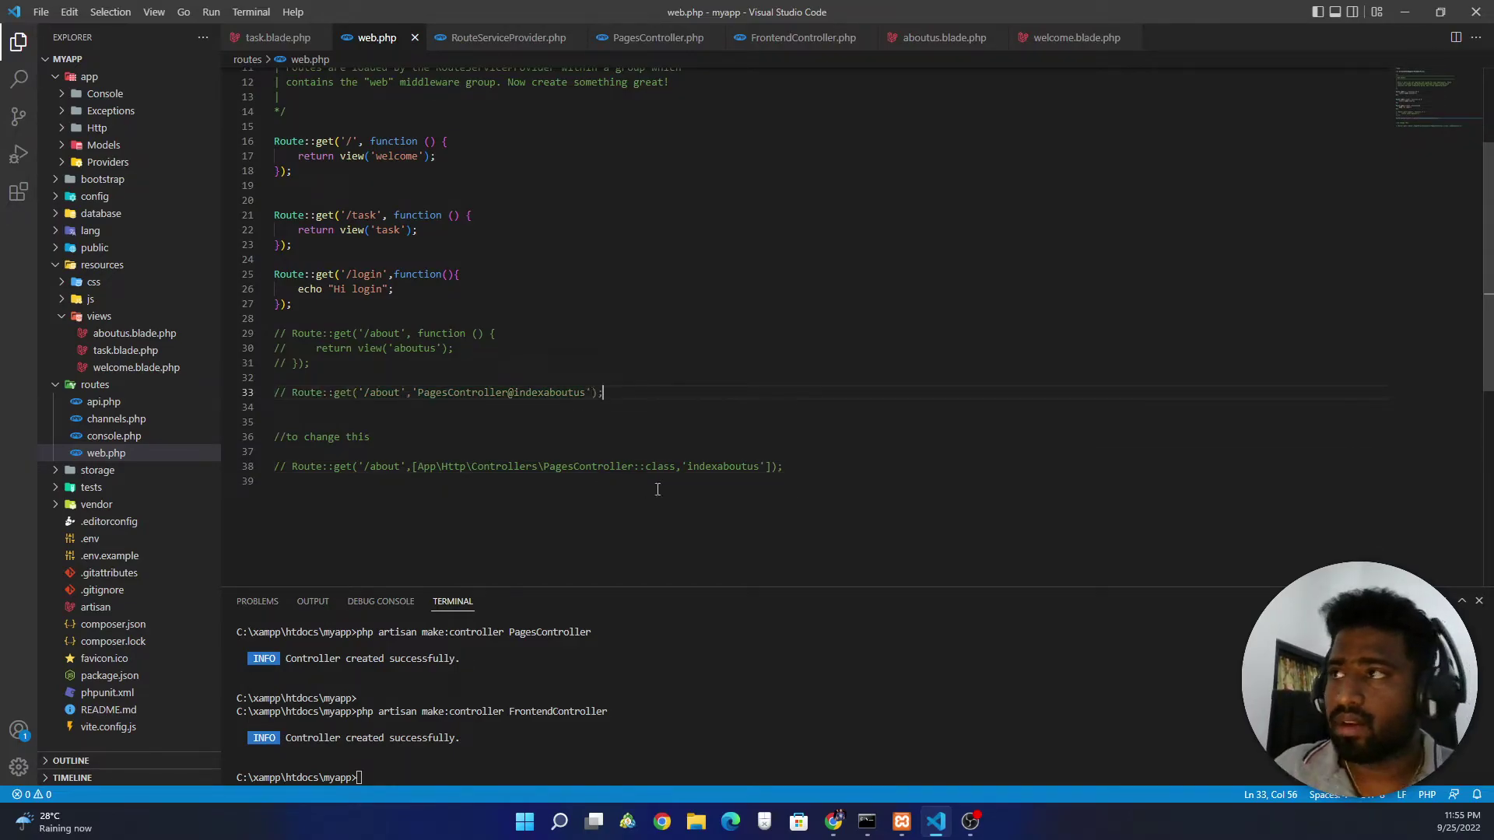
left_click(785, 469)
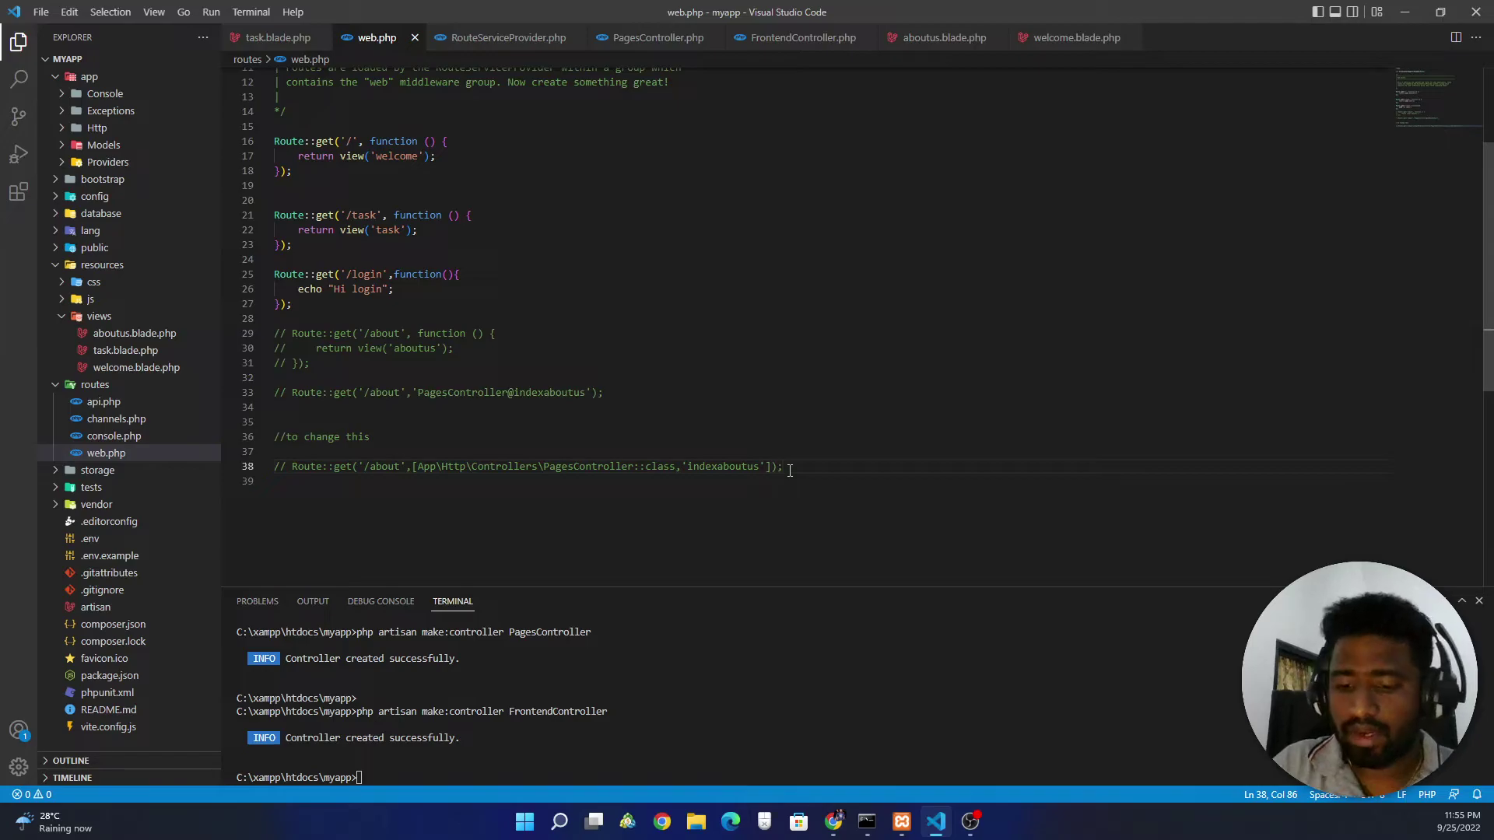
key("ctrl+slash")
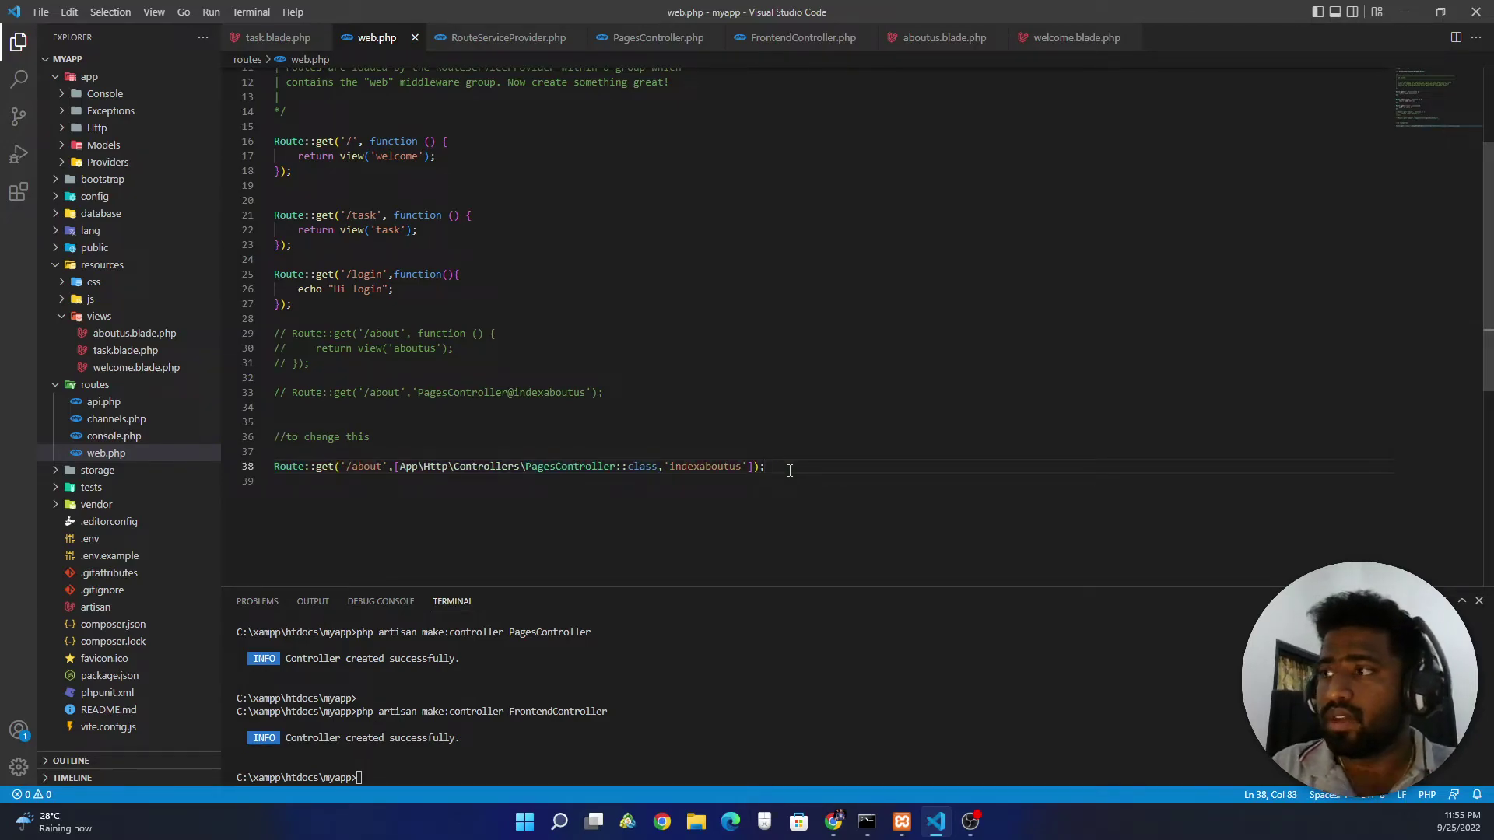
Switch to Chrome and reload the /about page
left_click(829, 824)
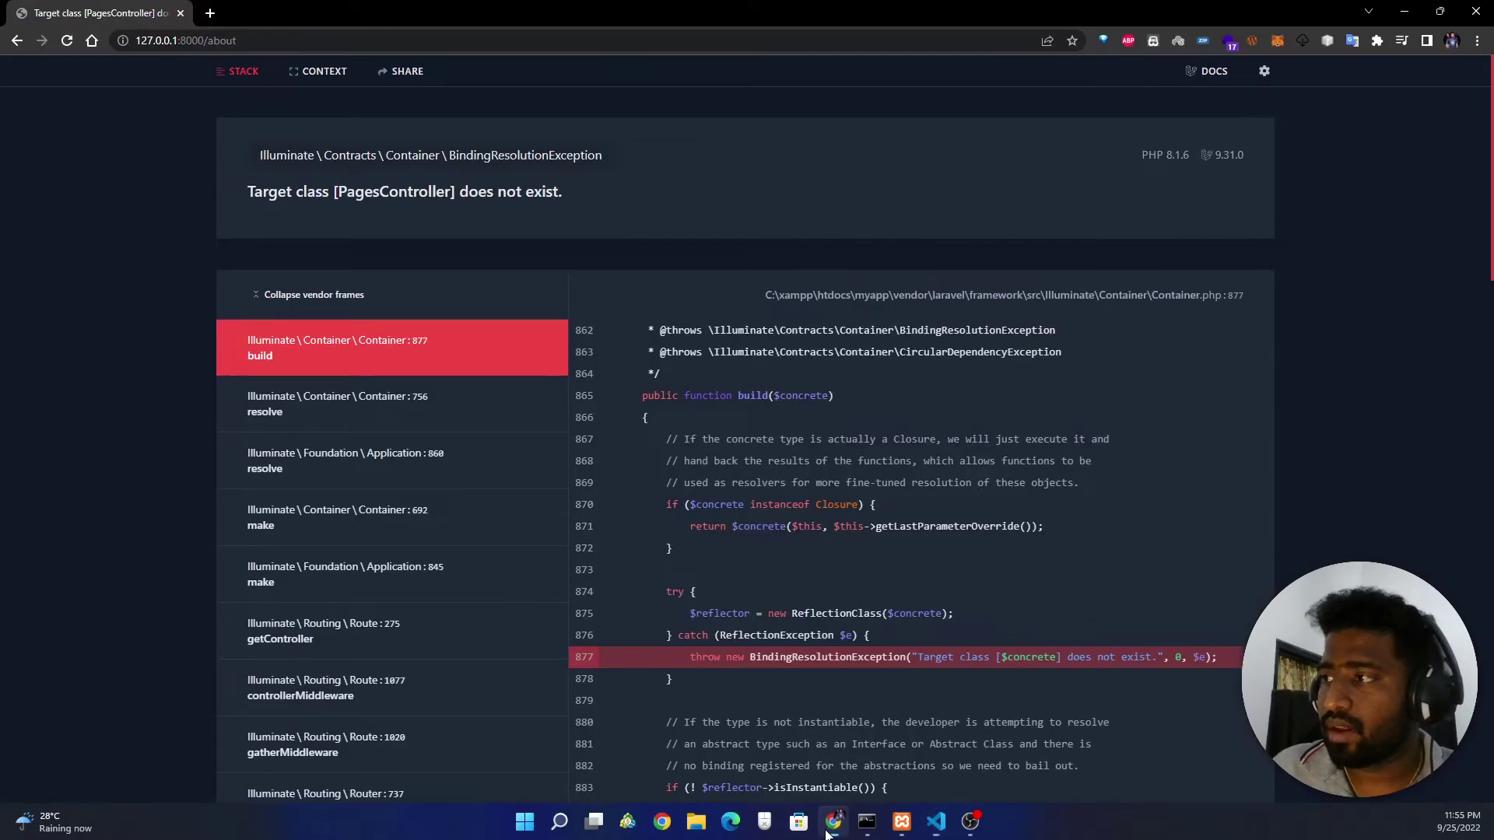
left_click(67, 40)
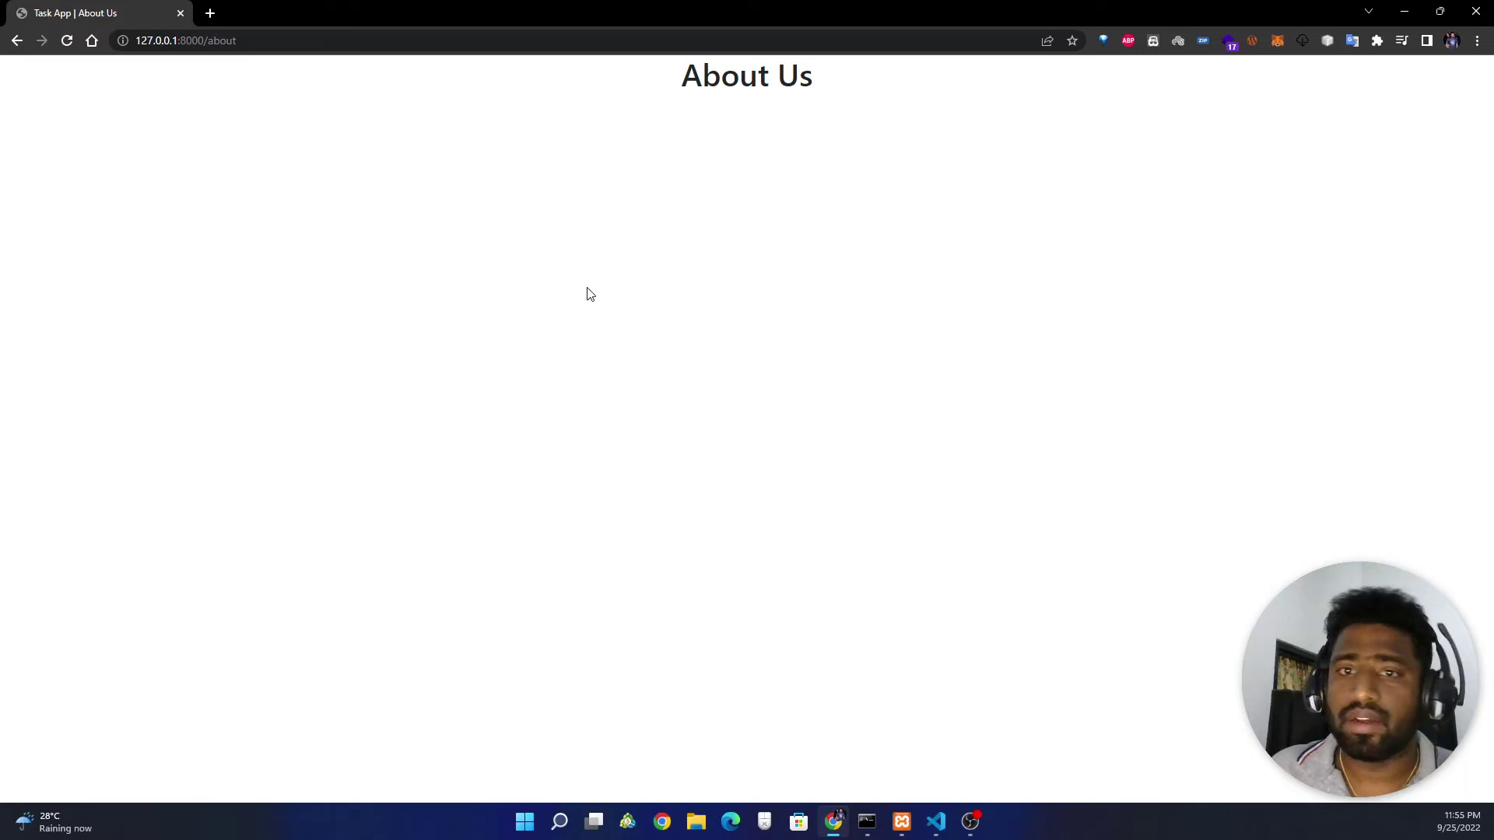